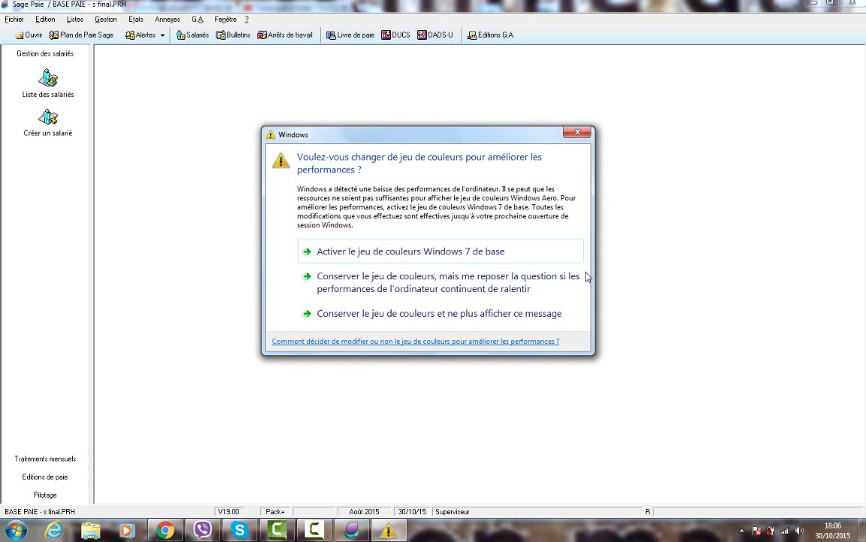
# - Keep the current Windows colour scheme and stop the performance message from being shown again
pyautogui.click(459, 312)
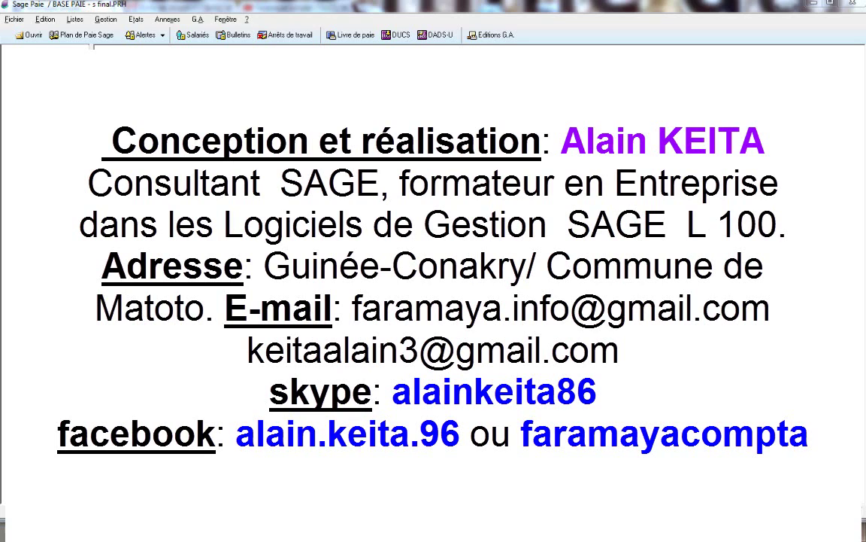
pyautogui.click(13, 20)
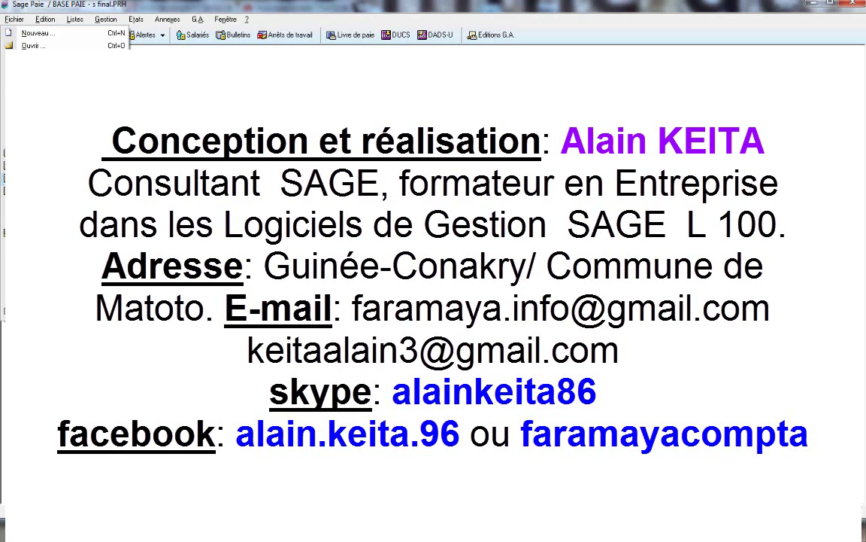
pyautogui.press('Escape')
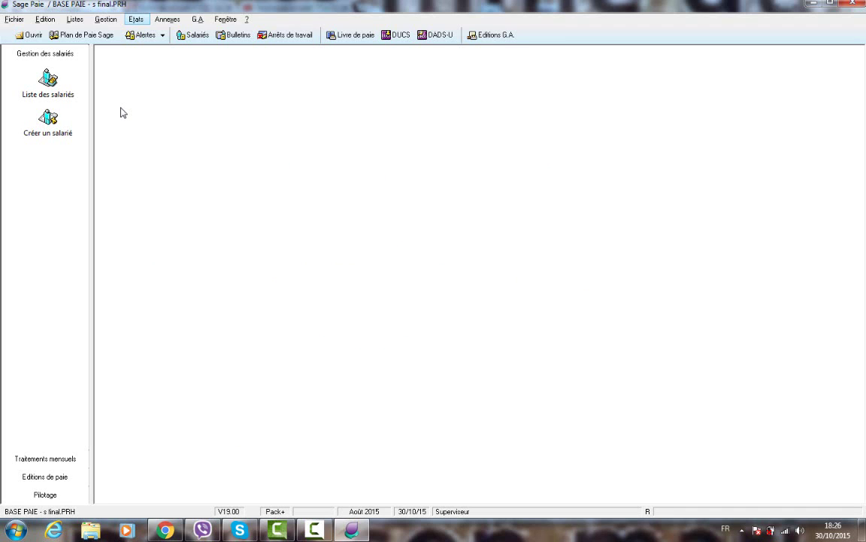
# - Run the payslip edition (Edition des bulletins) with its preset criteria and custom layout BUL00002, output as a print preview
pyautogui.click(103, 21)
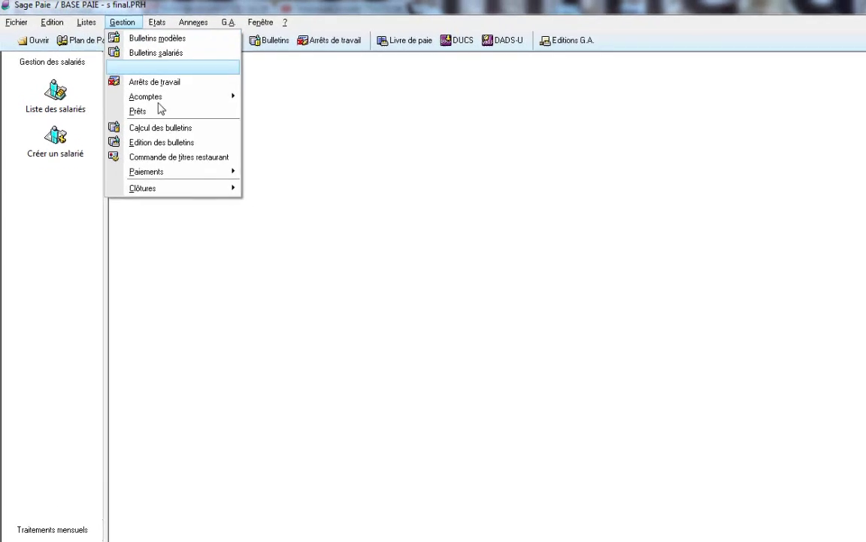
pyautogui.click(139, 123)
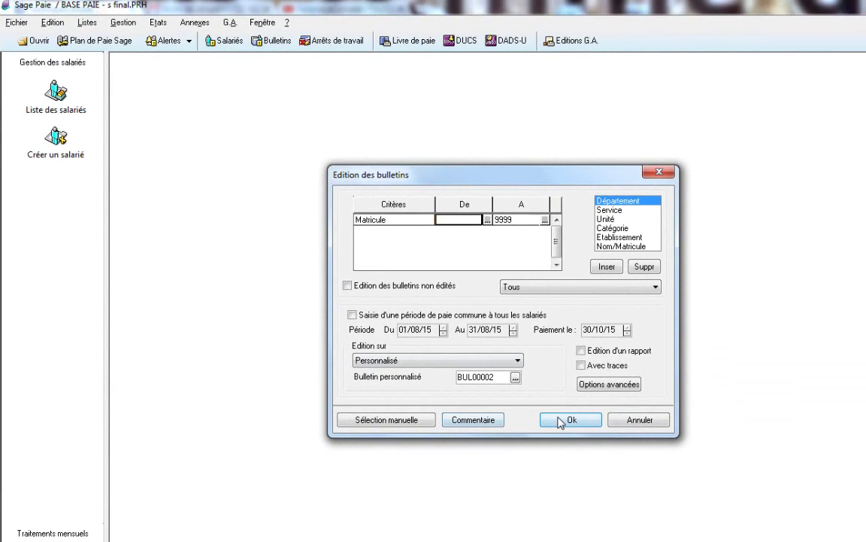
pyautogui.click(570, 420)
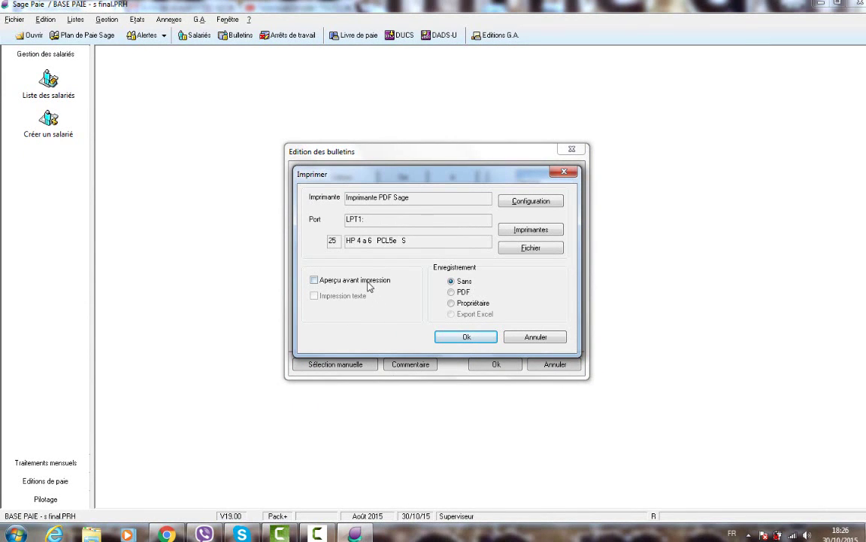
pyautogui.click(368, 284)
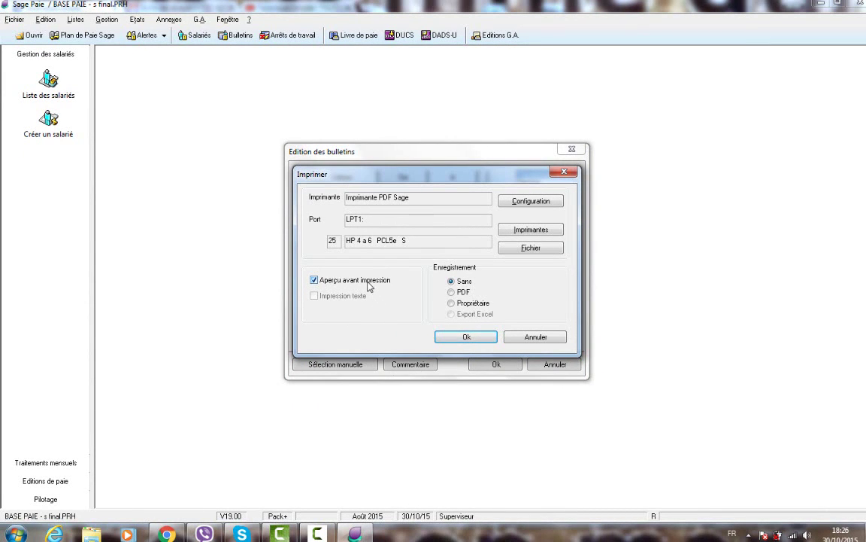
pyautogui.click(462, 335)
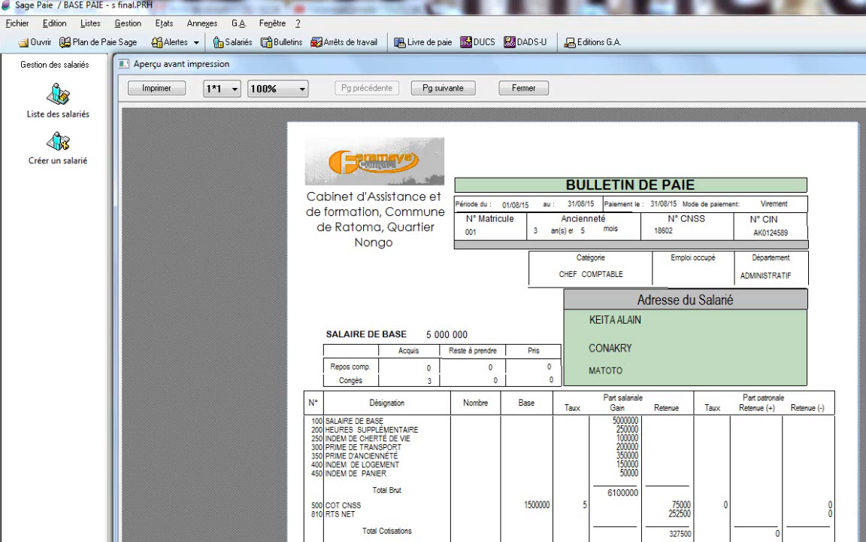
# - Examine both employees' payslips in the preview, from the identification header through earnings and deductions to the net pay
pyautogui.scroll(-5, 516, 323)
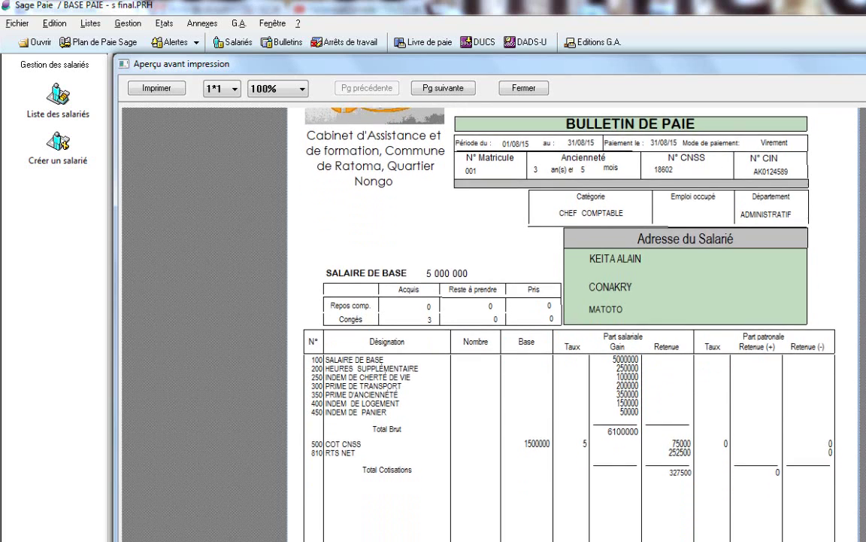
pyautogui.scroll(-3, 644, 408)
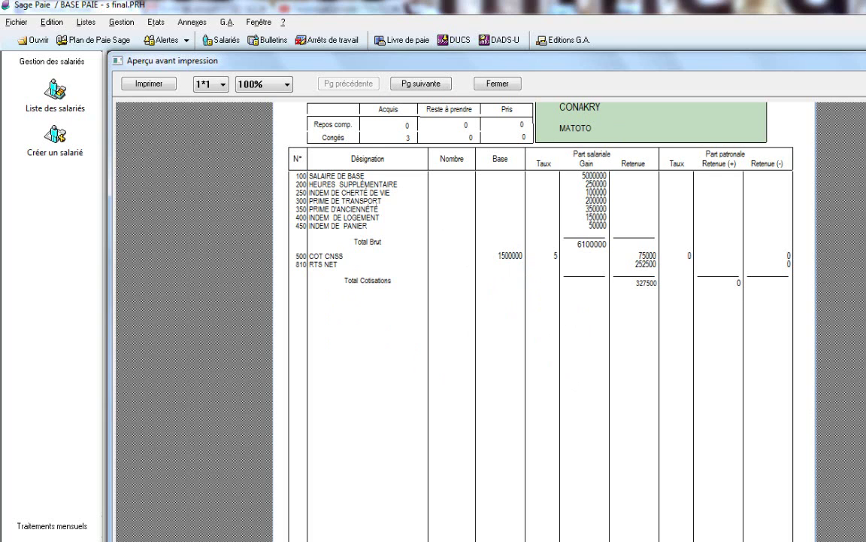
pyautogui.scroll(-10, 489, 316)
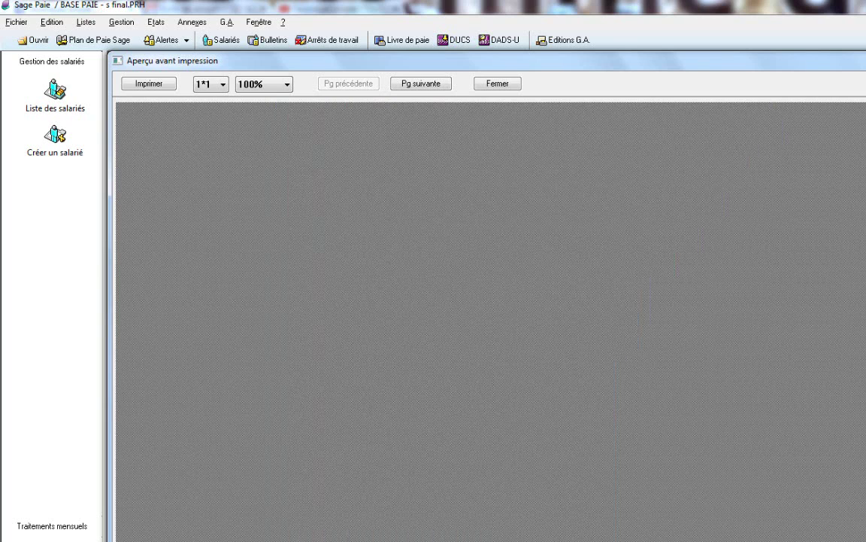
pyautogui.scroll(-5, 488, 316)
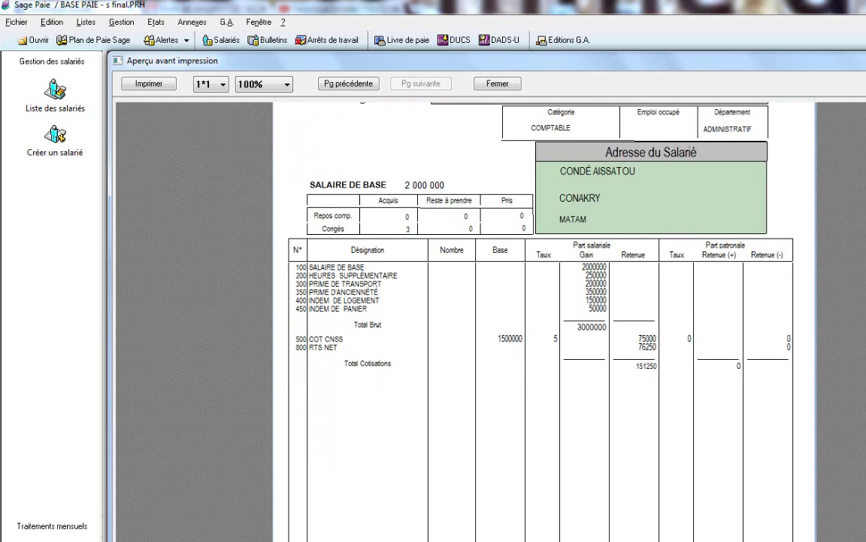
pyautogui.scroll(-6, 489, 316)
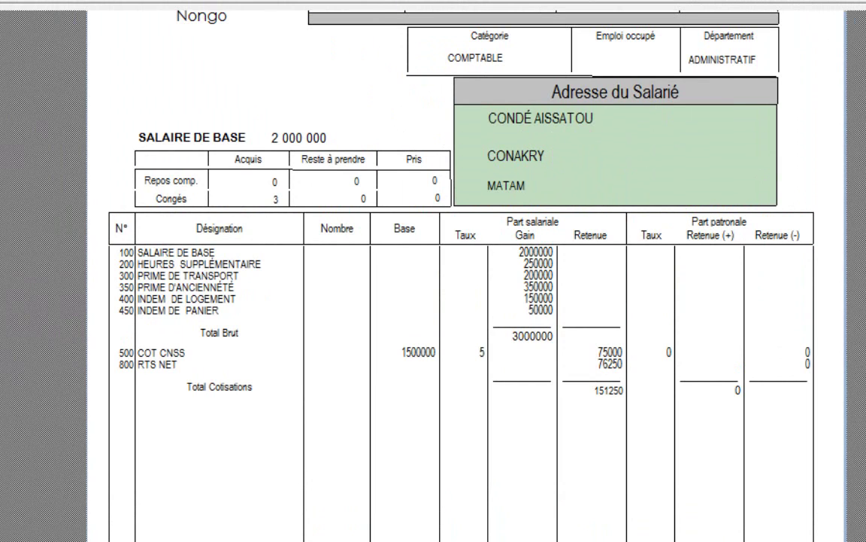
pyautogui.press('pagedown')
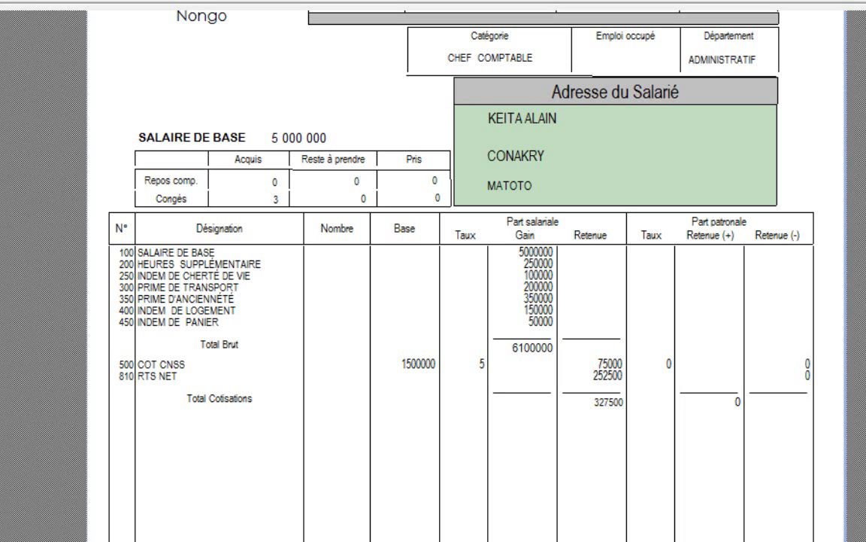
pyautogui.scroll(-5, 433, 271)
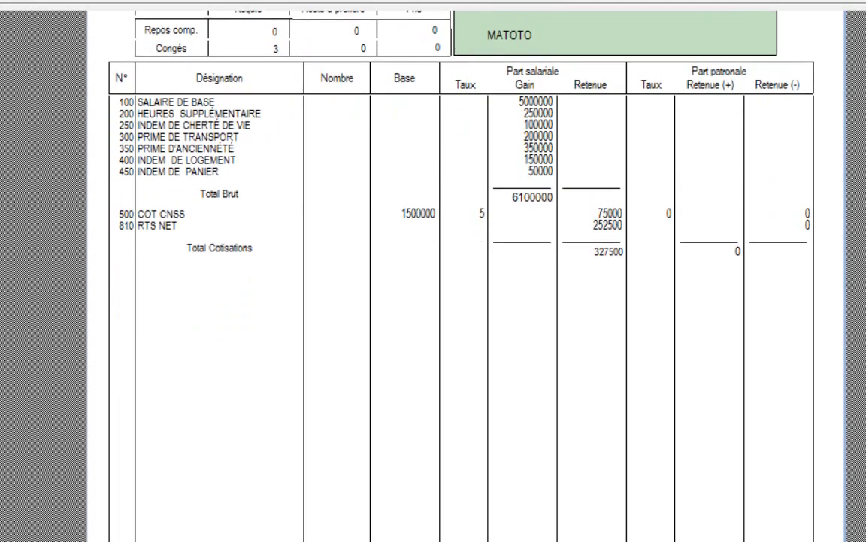
pyautogui.scroll(-2, 433, 271)
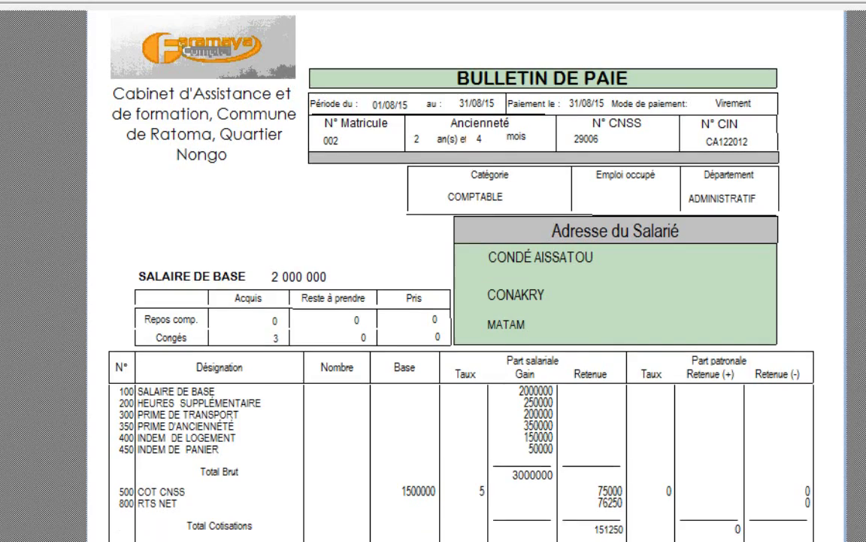
pyautogui.scroll(-2, 433, 271)
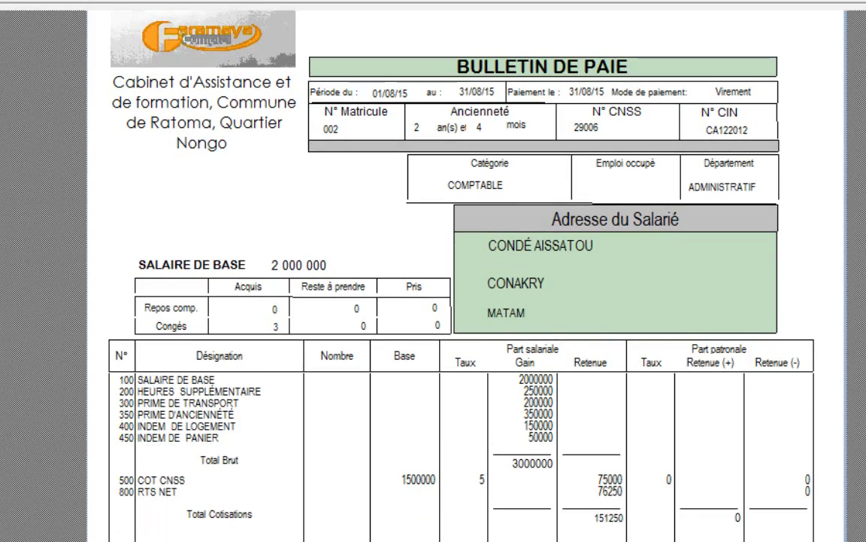
pyautogui.scroll(-6, 433, 270)
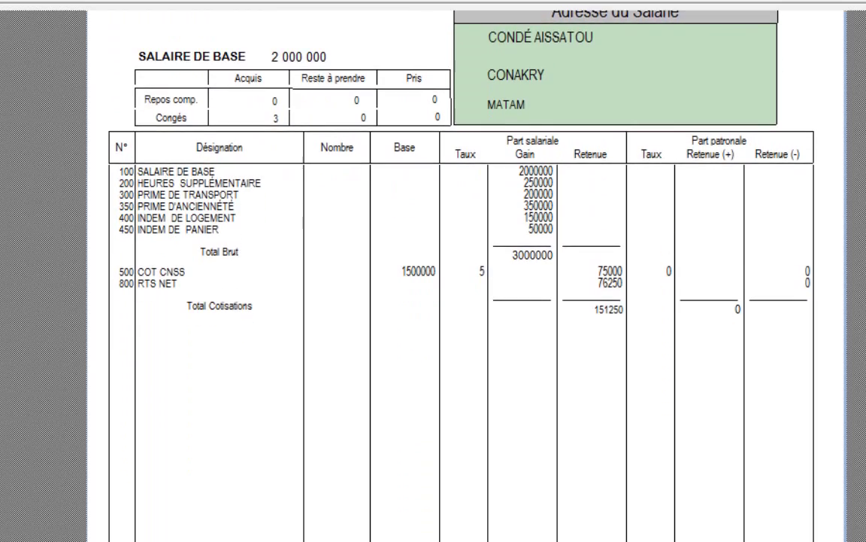
pyautogui.scroll(-3, 434, 271)
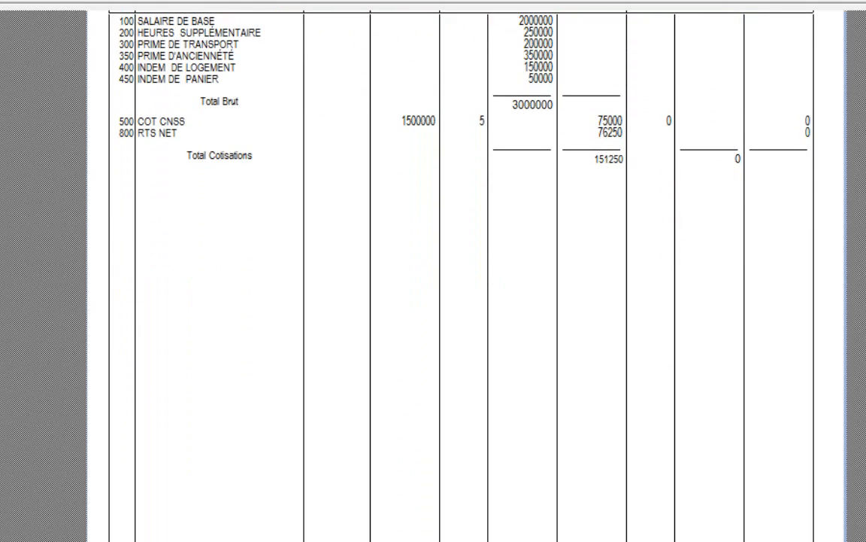
pyautogui.scroll(-1, 434, 271)
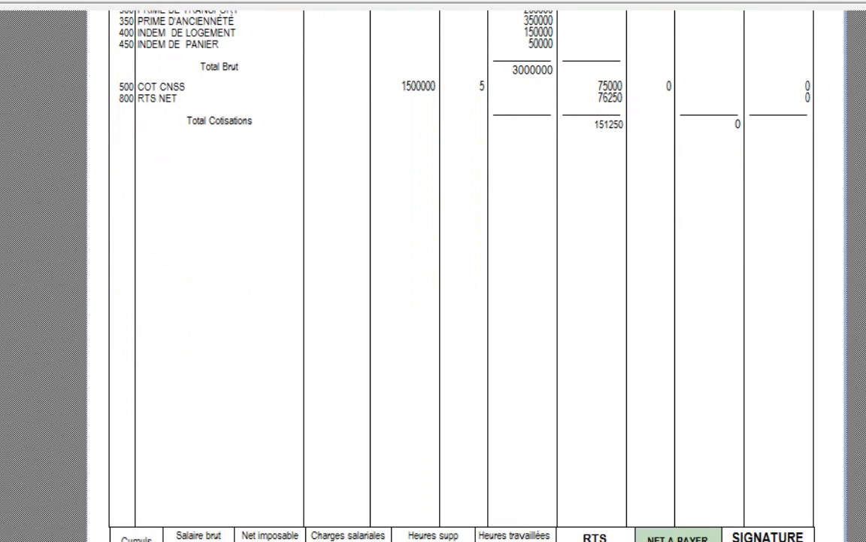
pyautogui.scroll(-4, 222, 430)
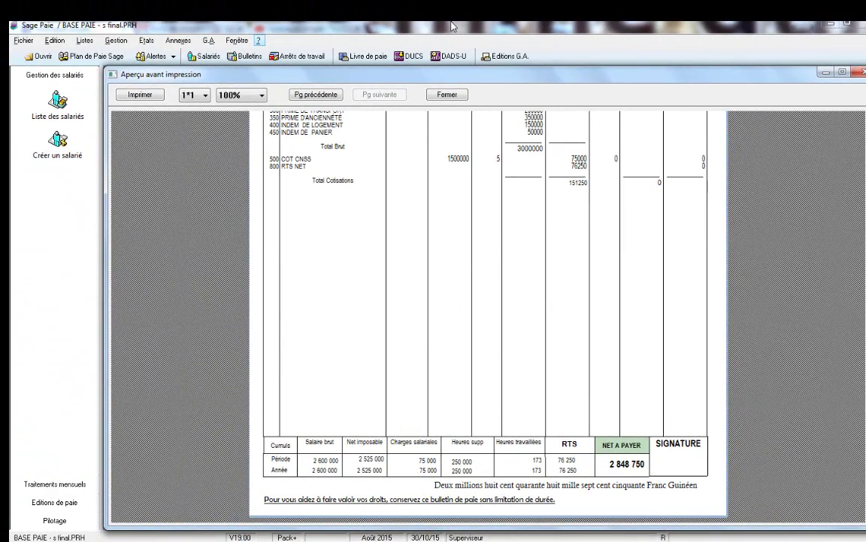
# - Display the monthly processing tasks (Traitements mensuels)
pyautogui.click(53, 484)
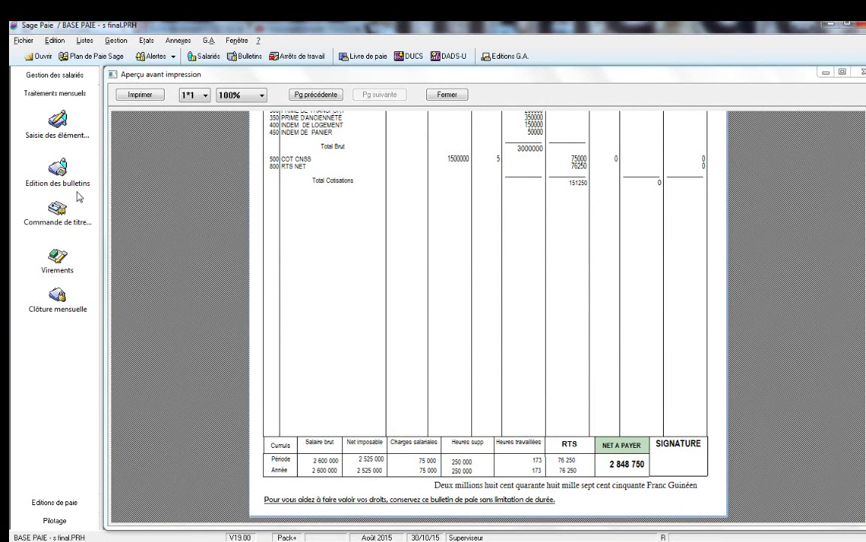
pyautogui.click(57, 256)
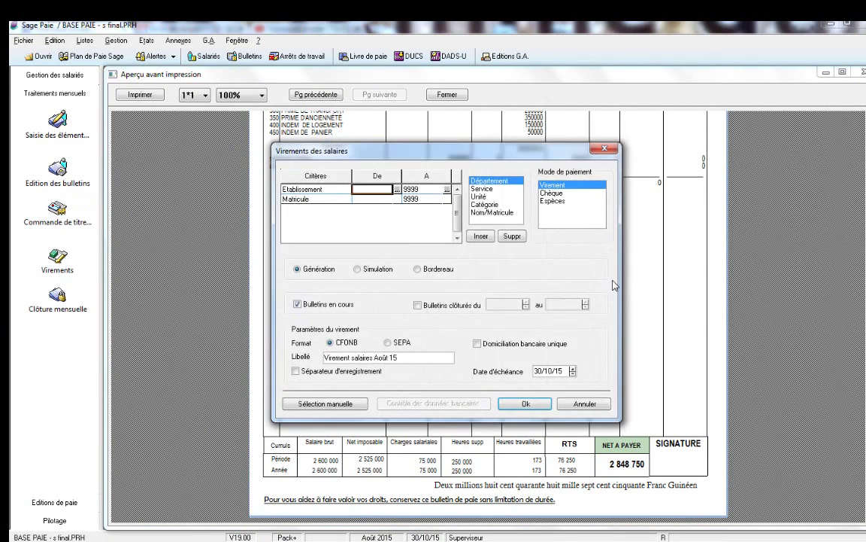
pyautogui.click(510, 406)
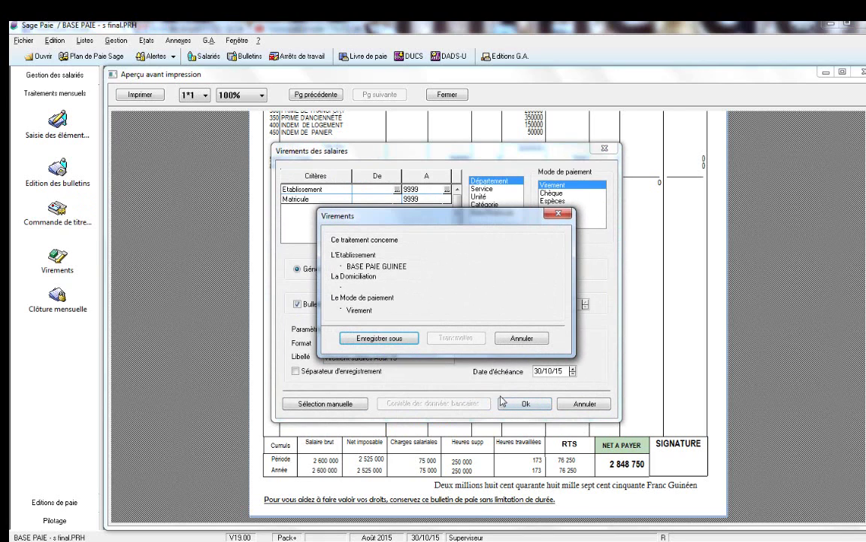
pyautogui.click(520, 338)
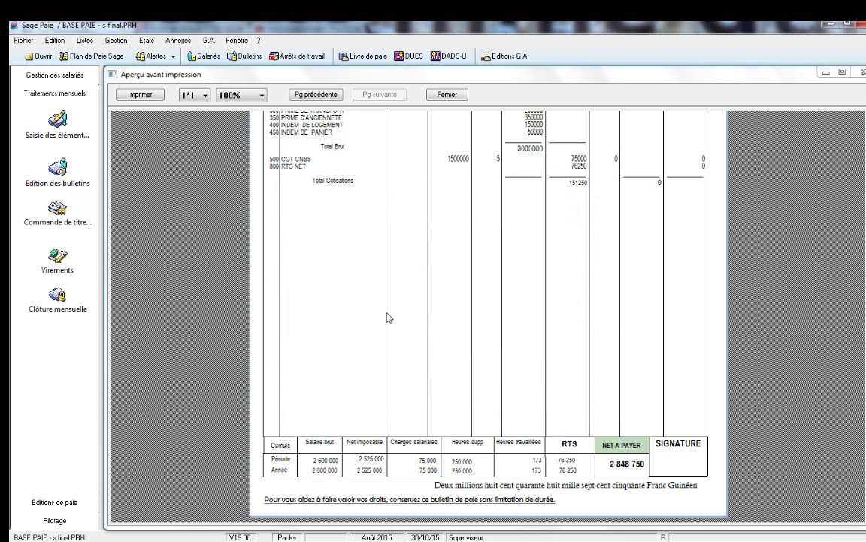
# - Preview the salary transfer slip (Bordereau) for current payslips paid by Virement, then close the preview and the transfer settings
pyautogui.click(57, 255)
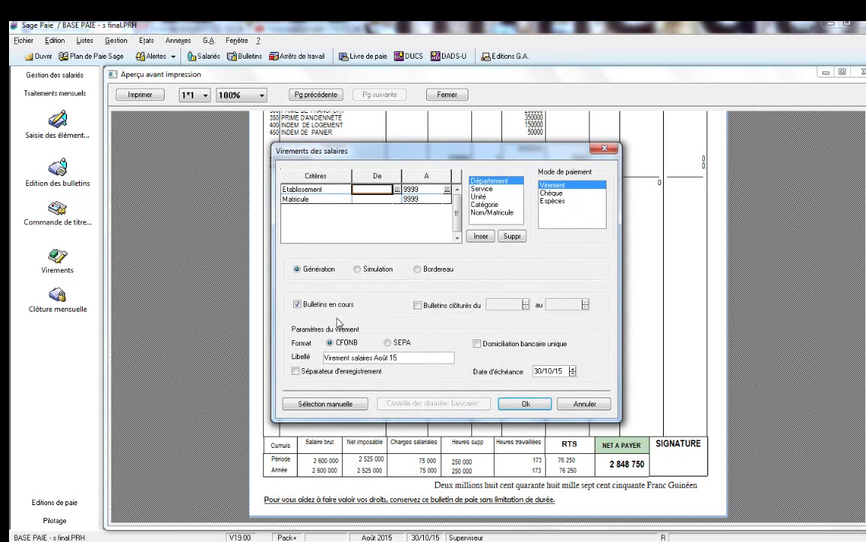
pyautogui.click(419, 270)
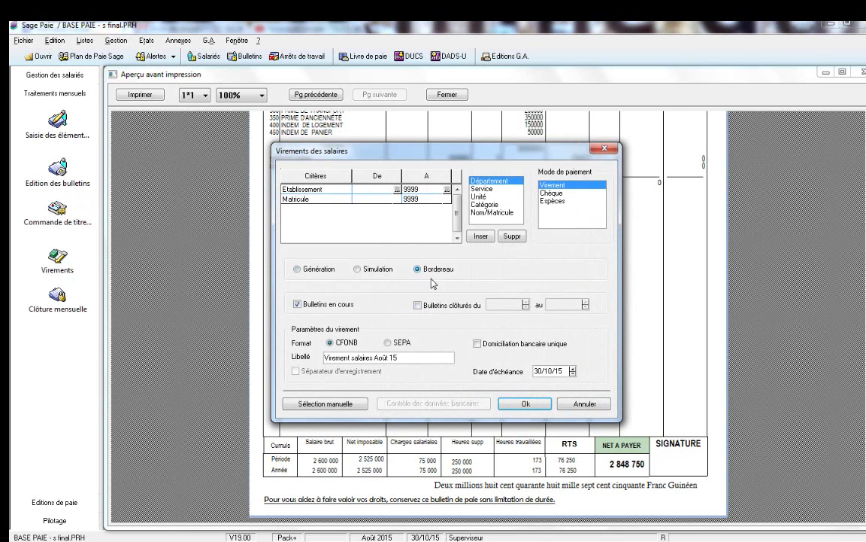
pyautogui.click(524, 405)
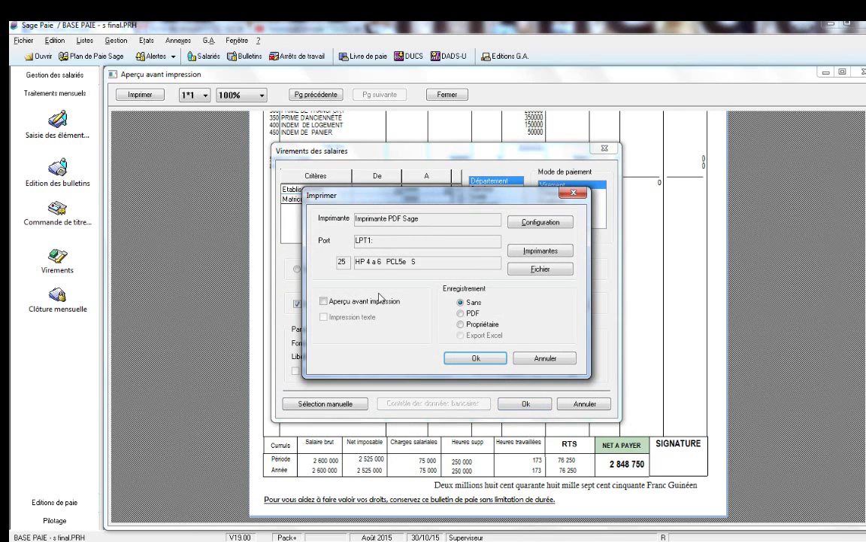
pyautogui.click(367, 302)
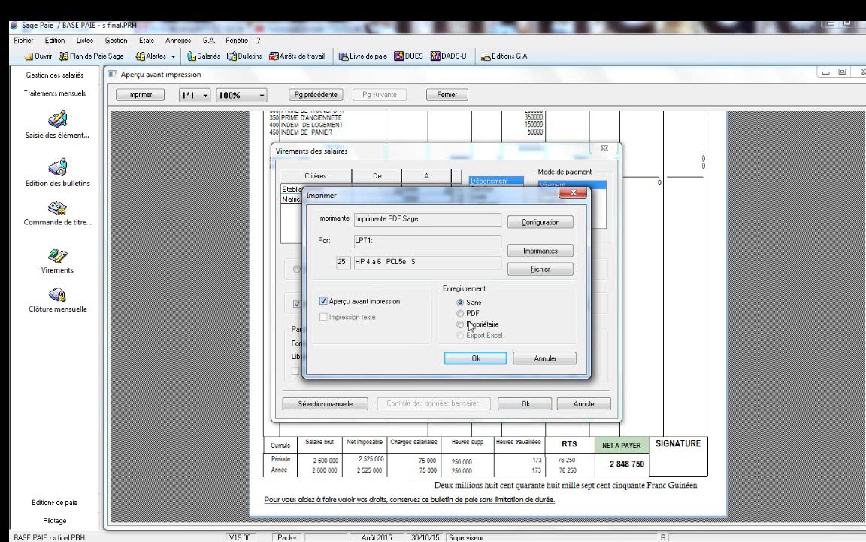
pyautogui.click(468, 359)
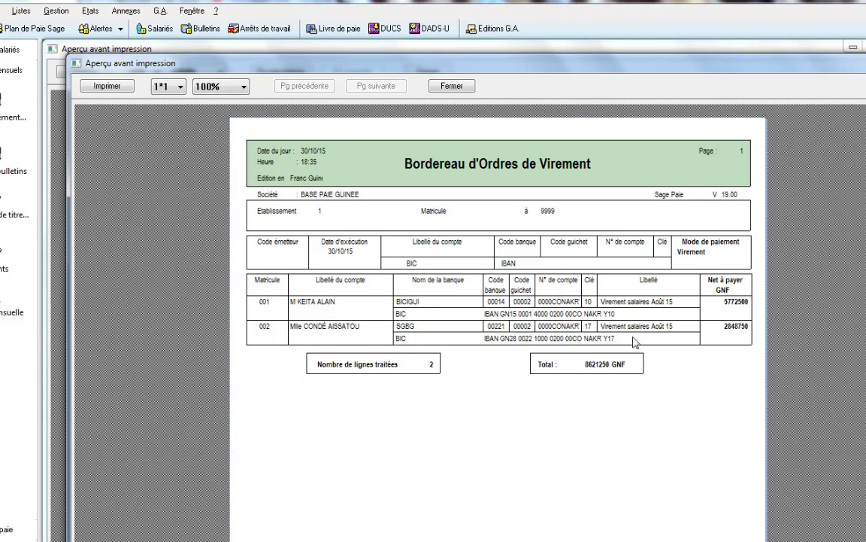
pyautogui.click(445, 87)
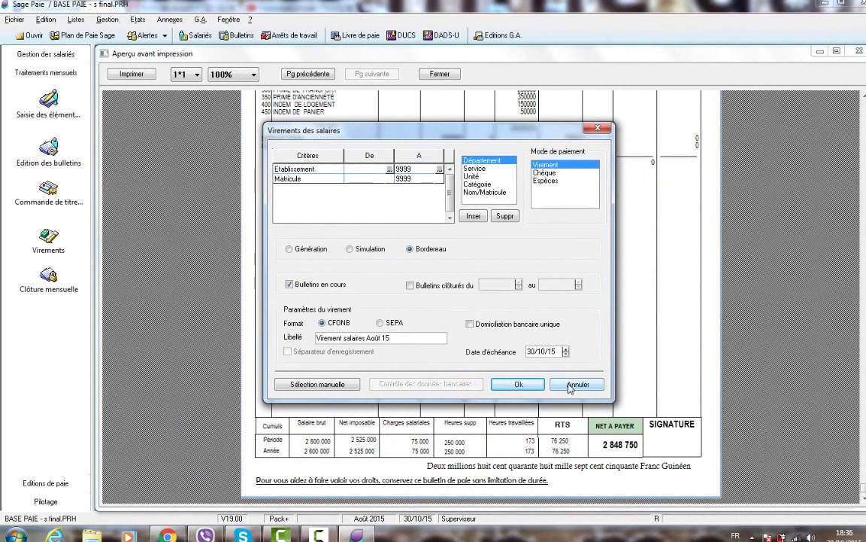
pyautogui.click(569, 383)
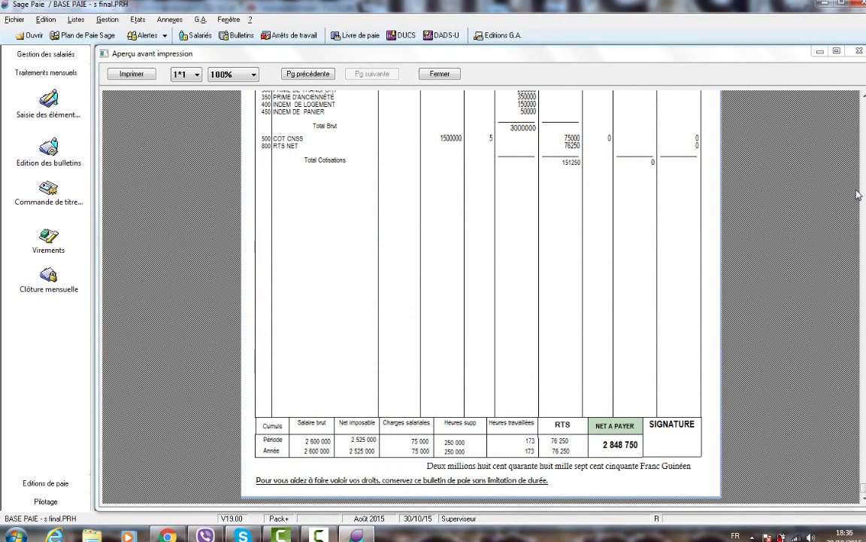
pyautogui.scroll(5, 777, 447)
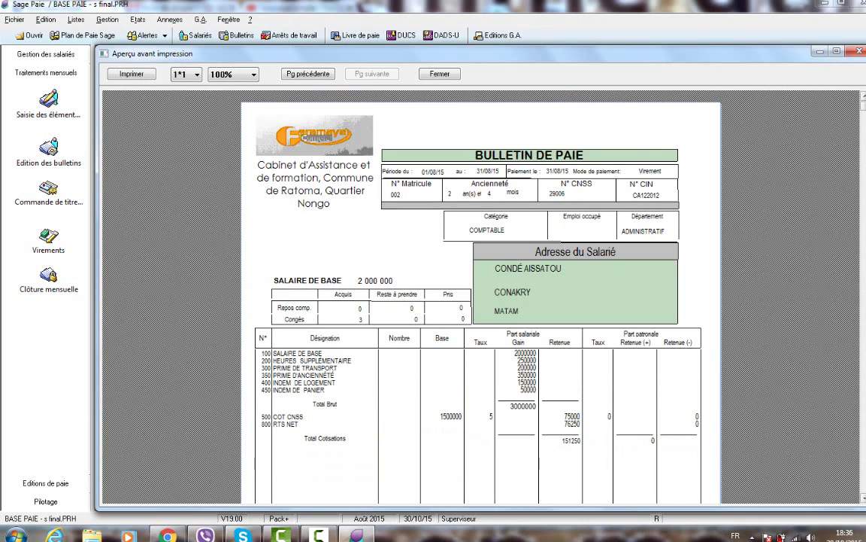
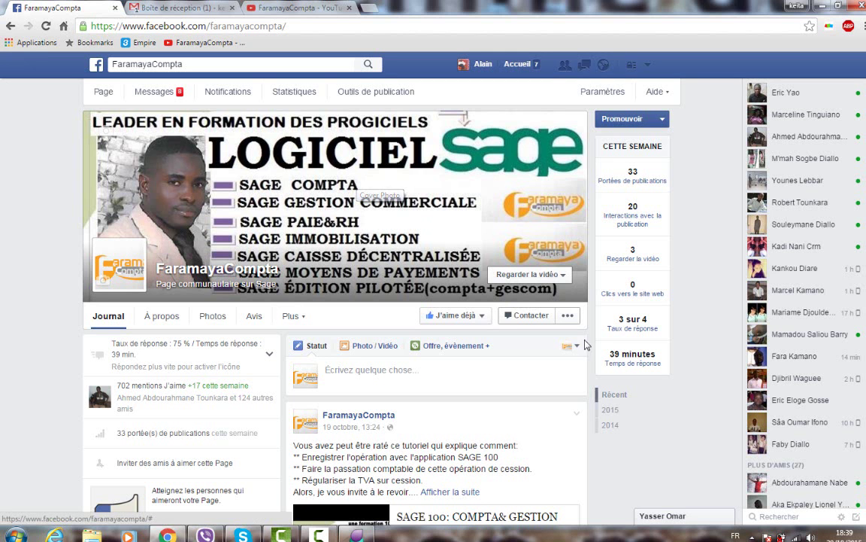
# - Follow the video link from the FaramayaCompta Facebook page to its YouTube channel
pyautogui.click(535, 275)
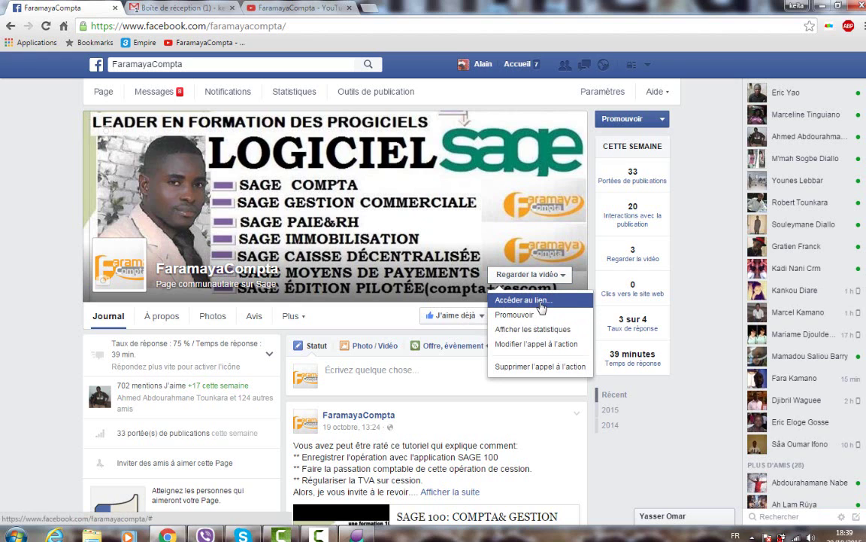
pyautogui.click(540, 304)
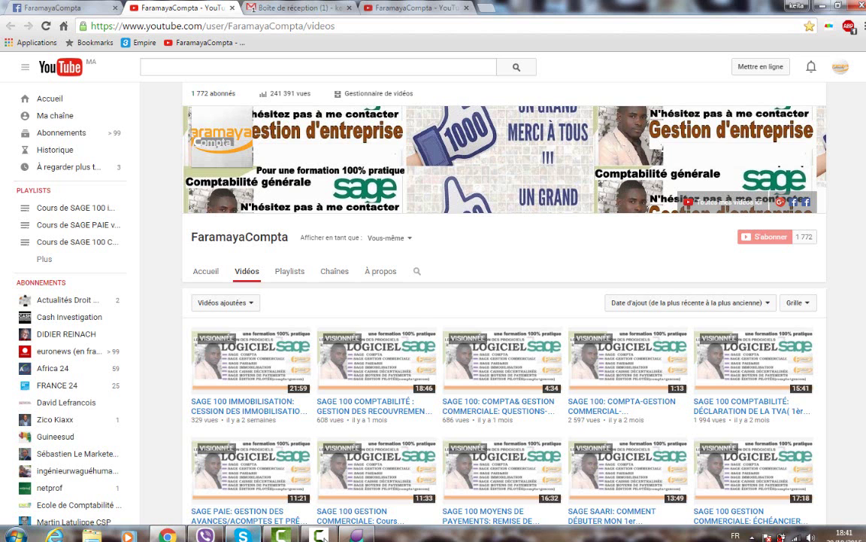
# - Switch back to Sage Paie and close the payslip print preview
pyautogui.click(357, 535)
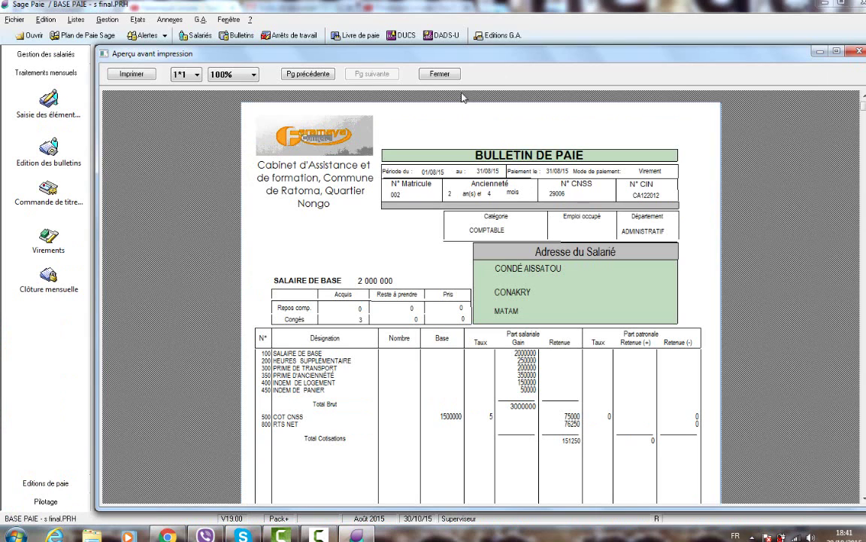
pyautogui.click(442, 75)
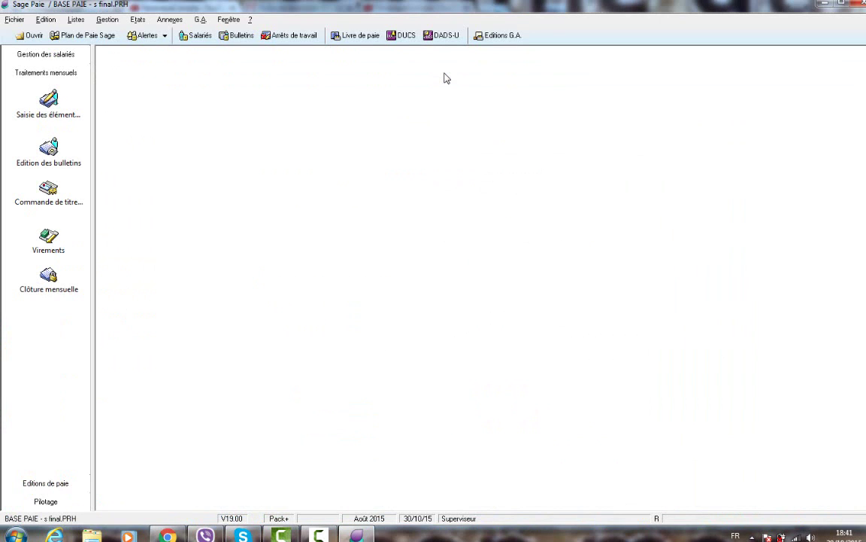